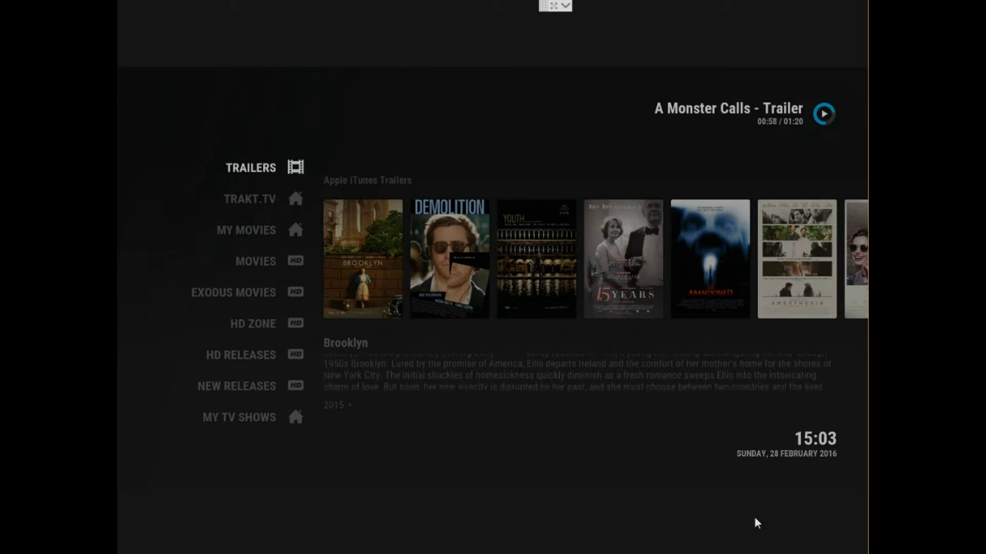
# Step: Move along the Apple iTunes Trailers row past Demolition, Youth, 45 Years and The Abandoned to Anesthesia
pyautogui.press('Right')
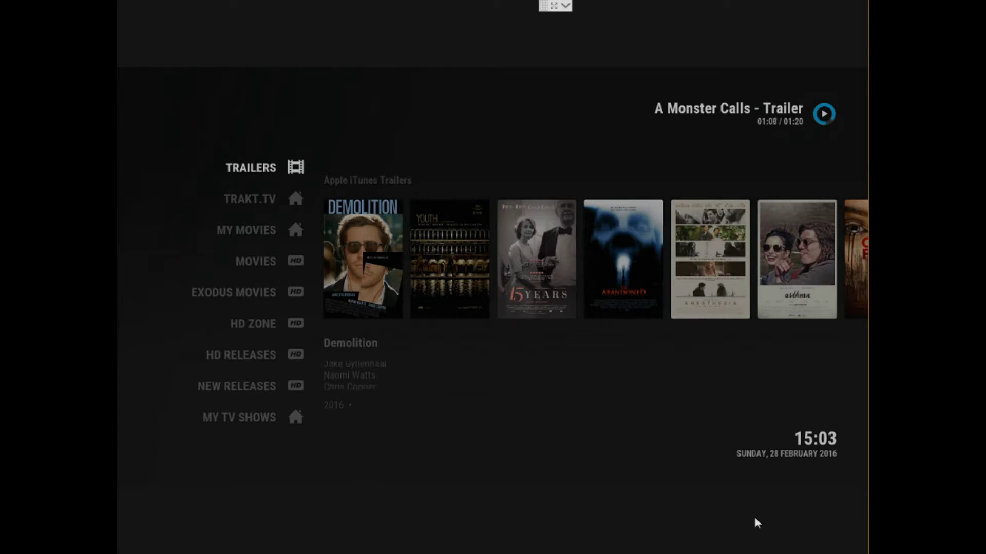
pyautogui.press('Right')
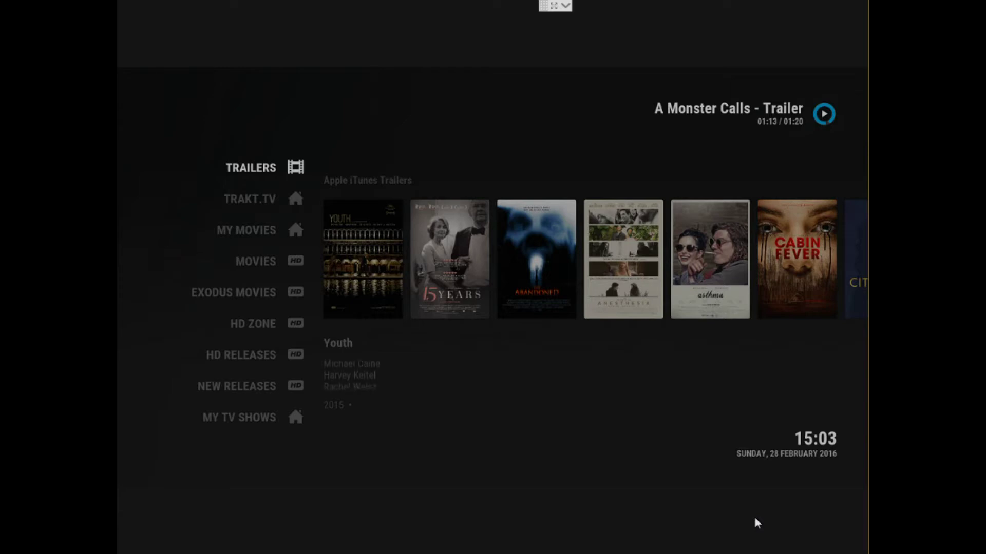
pyautogui.press('Right')
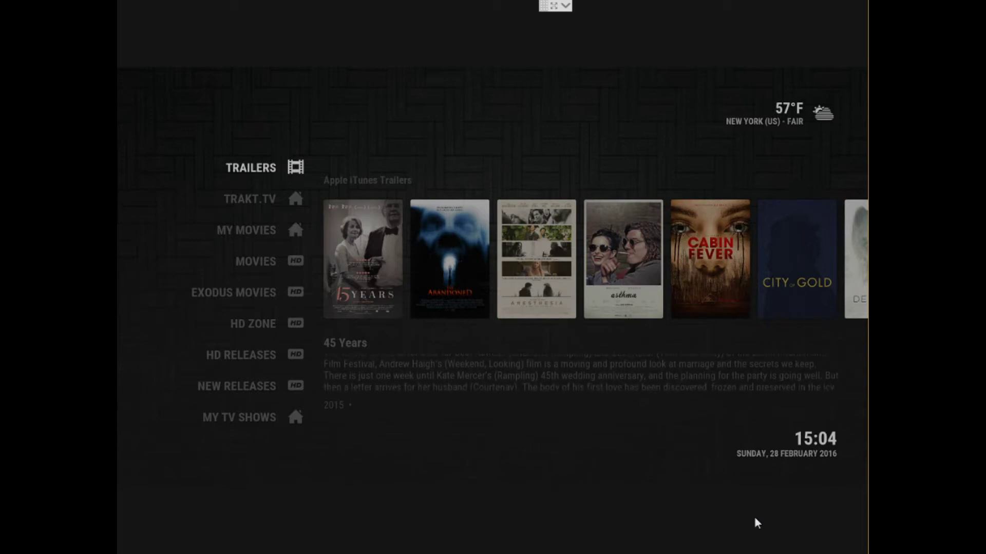
pyautogui.press('Right')
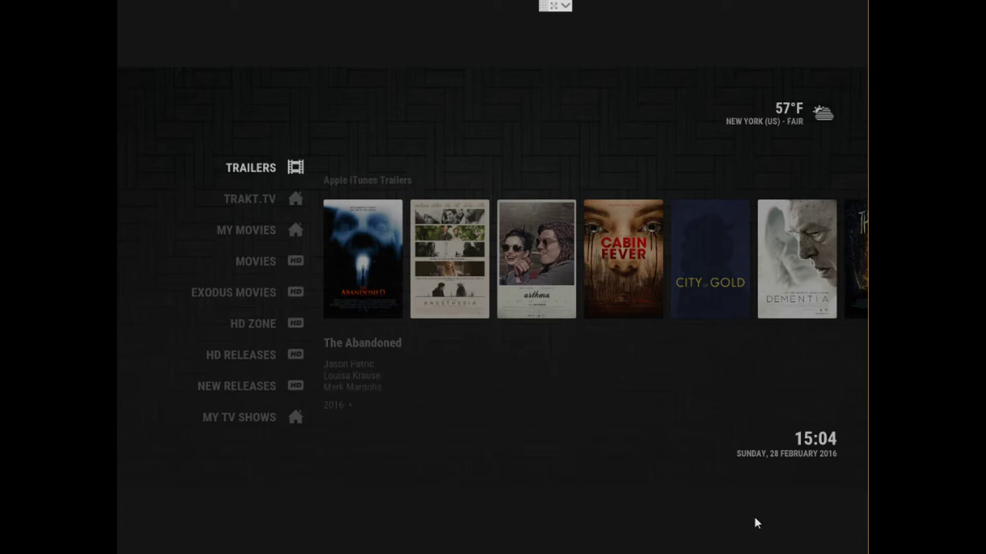
pyautogui.press('Right')
pyautogui.press('Right')
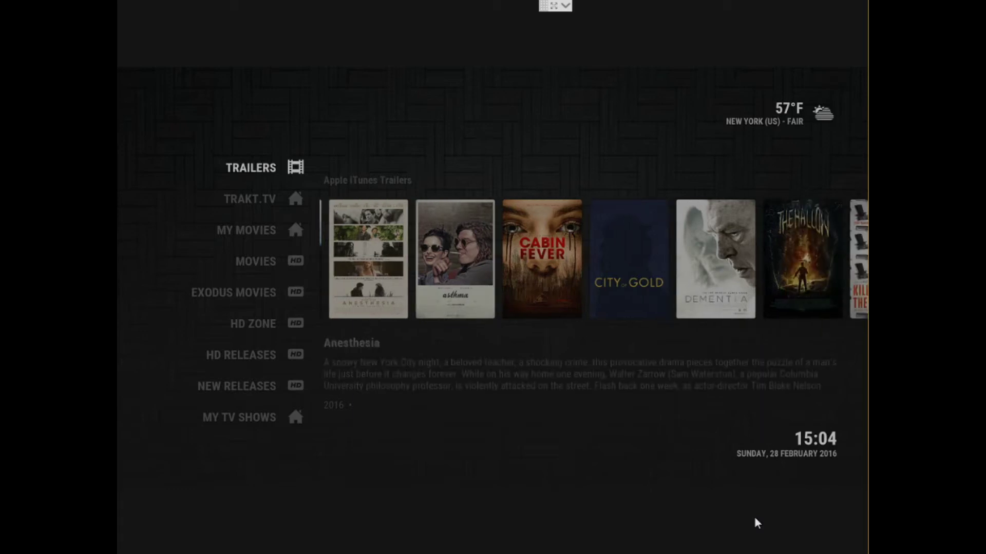
# Step: Open the Asthma poster's listing with its 01:55 'Asthma - Trailer' entry
pyautogui.press('Right')
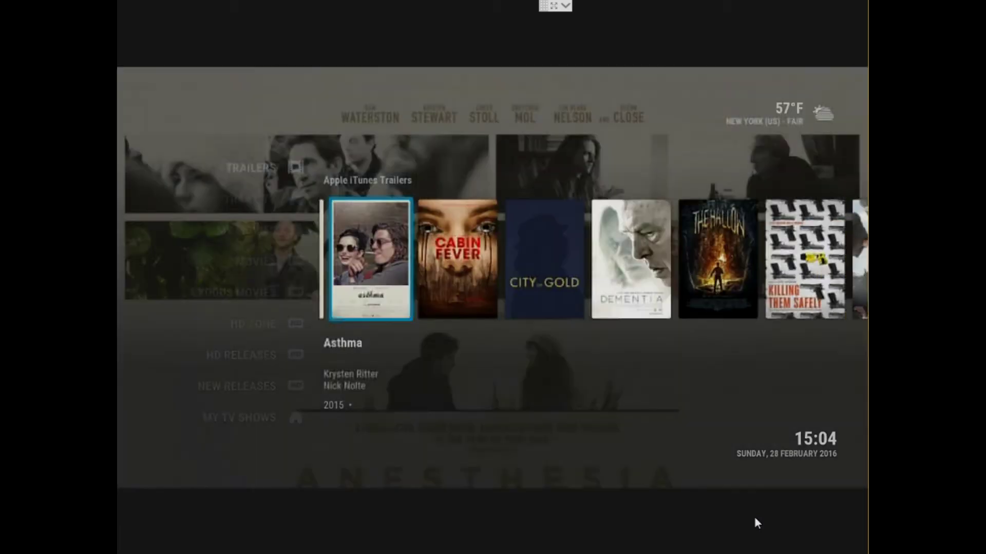
pyautogui.press('Return')
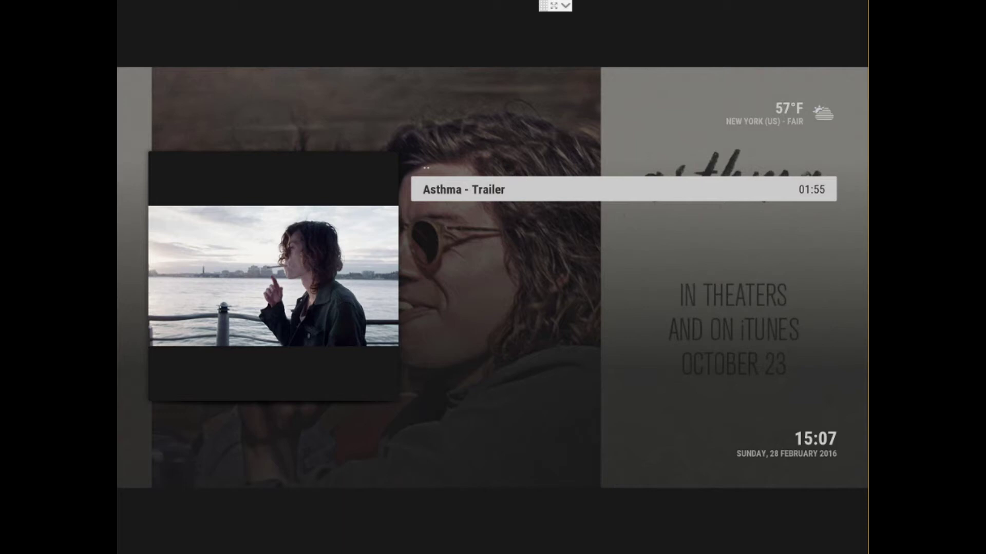
# Step: Leave the Asthma listing and go down the Kodi home menu past HD ZONE and MUSIC VIDEO to the exit options
pyautogui.press('Return')
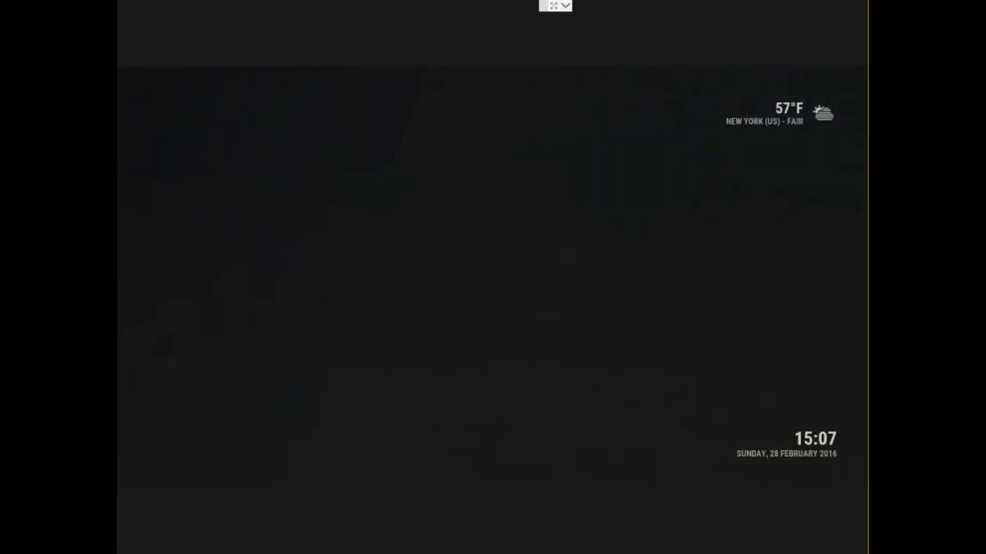
pyautogui.press('Down')
pyautogui.press('Down')
pyautogui.press('Down')
pyautogui.press('Down')
pyautogui.press('Down')
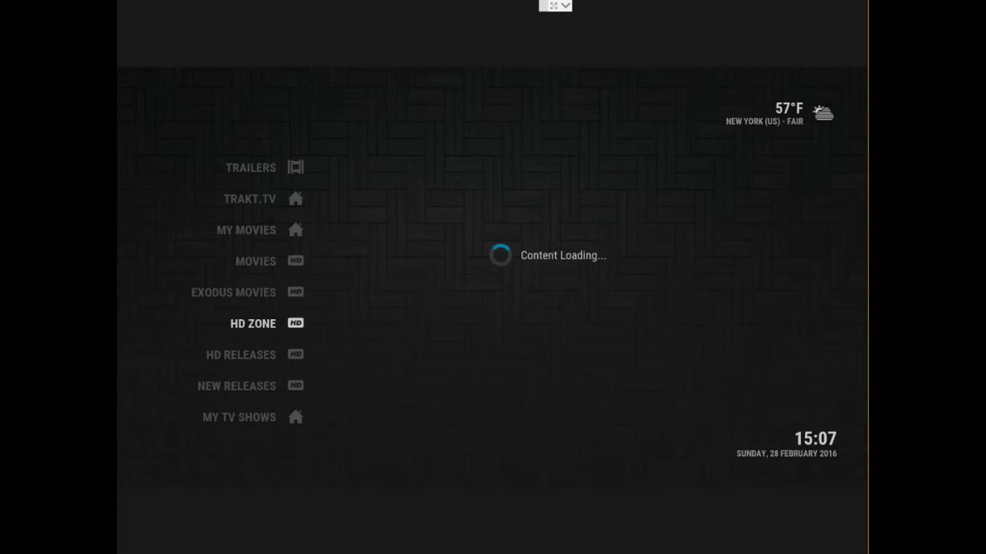
pyautogui.press('Down')
pyautogui.press('Down')
pyautogui.press('Down')
pyautogui.press('Down')
pyautogui.press('Down')
pyautogui.press('Down')
pyautogui.press('Down')
pyautogui.press('Down')
pyautogui.press('Down')
pyautogui.press('Down')
pyautogui.press('Down')
pyautogui.press('Down')
pyautogui.press('Down')
pyautogui.press('Down')
pyautogui.press('Down')
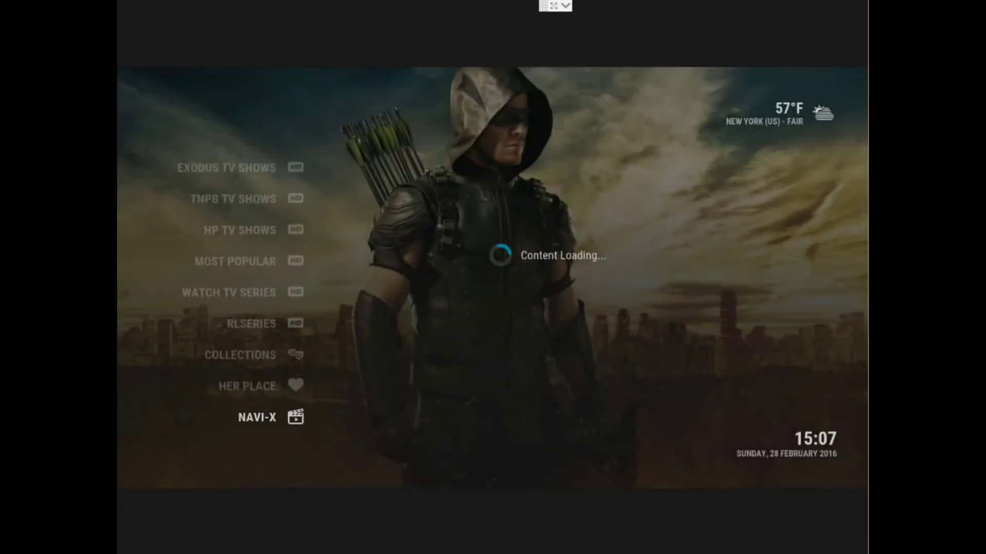
pyautogui.press('Down')
pyautogui.press('Down')
pyautogui.press('Down')
pyautogui.press('Down')
pyautogui.press('Down')
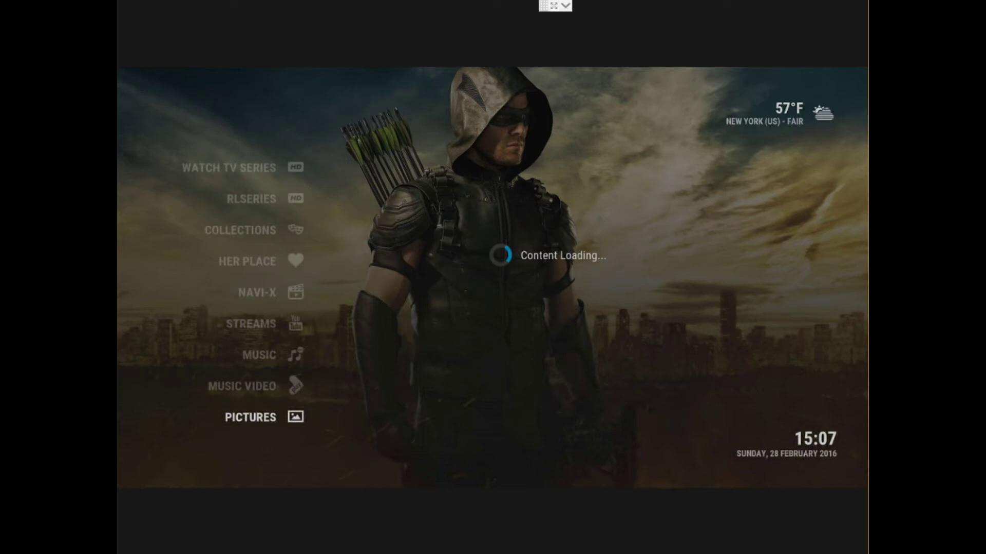
pyautogui.press('Down')
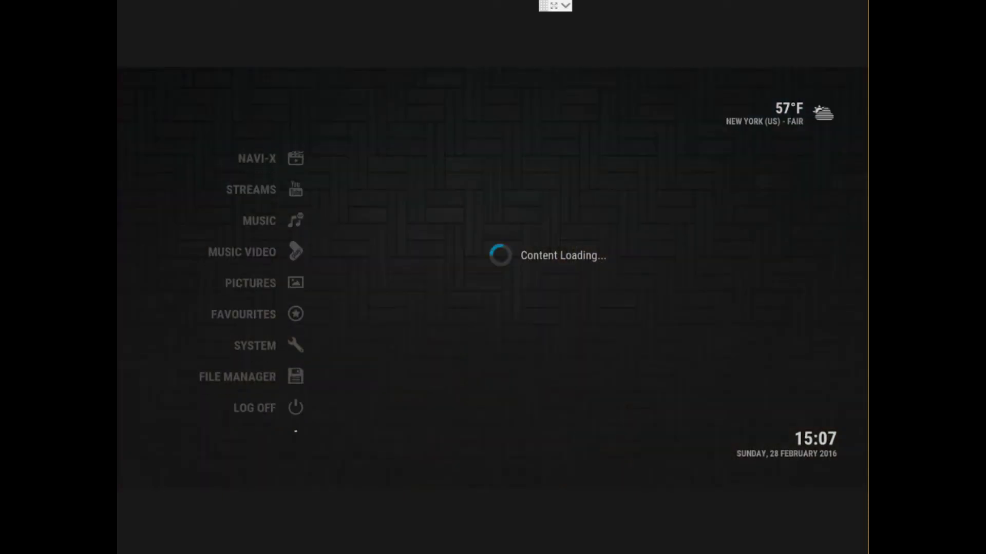
# Step: Quit Kodi, then move from Online Video and Music to the Settings tile on the Android home screen and open it
pyautogui.press('Return')
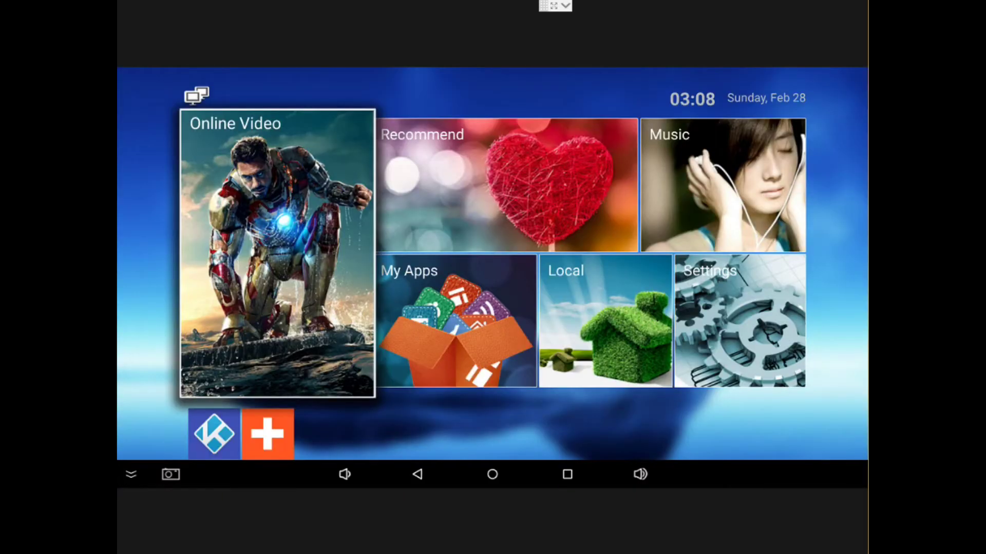
pyautogui.press('Down')
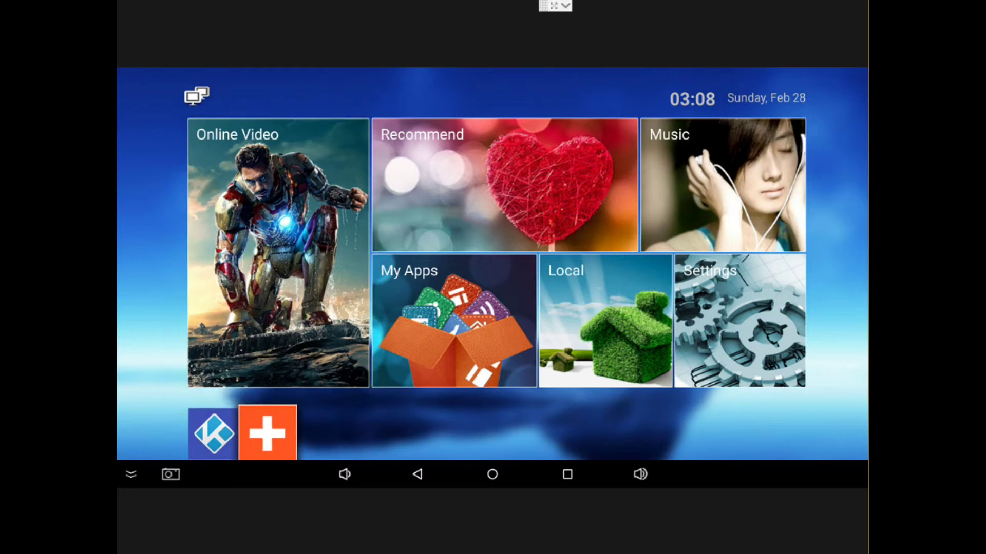
pyautogui.press('Up')
pyautogui.press('Right')
pyautogui.press('Right')
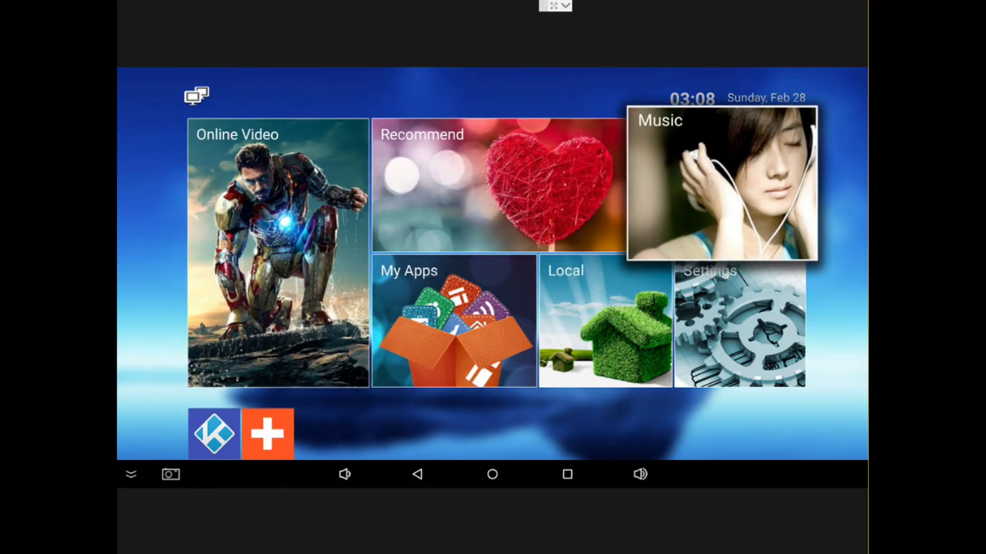
pyautogui.press('Down')
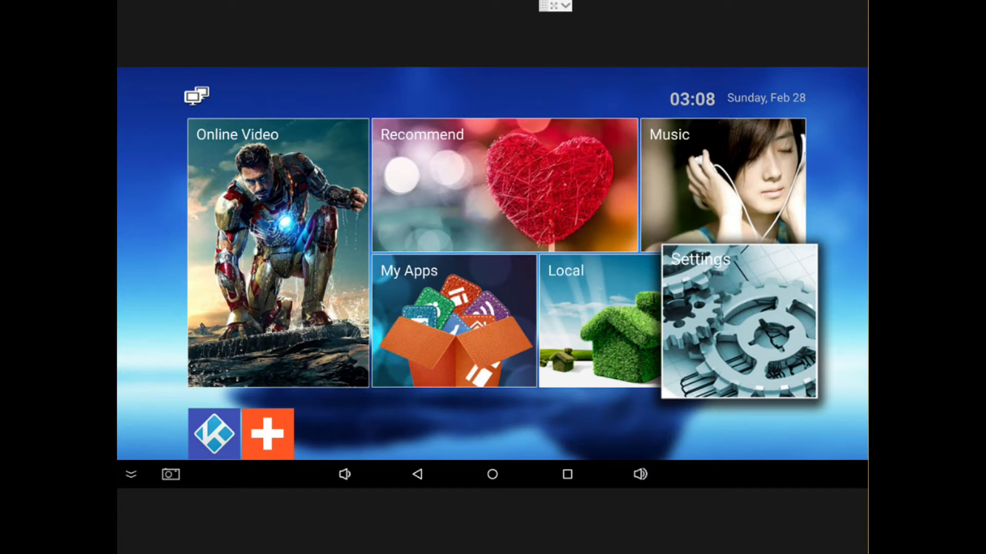
pyautogui.press('Return')
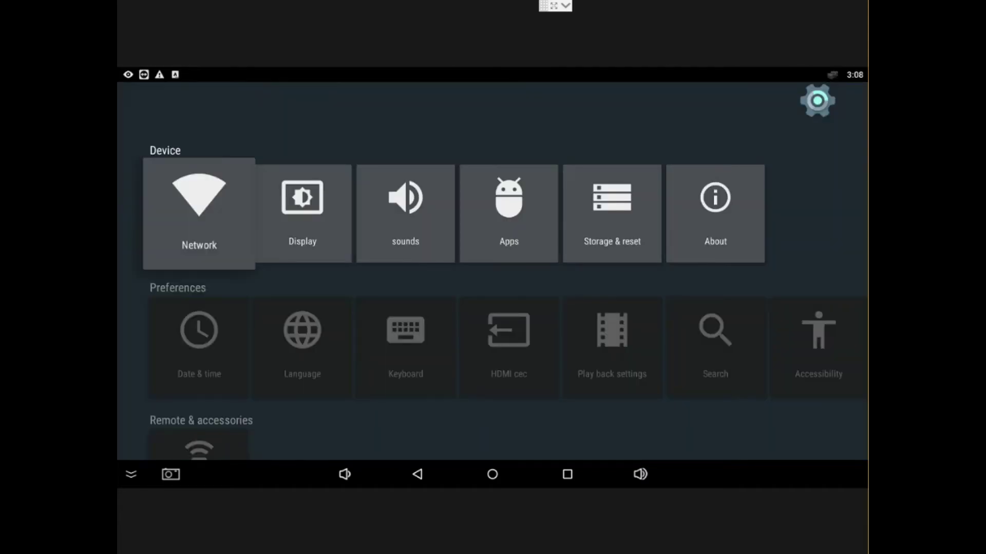
# Step: Change the Display screen resolution from 1080p-60hz to 1080p-50hz
pyautogui.press('Right')
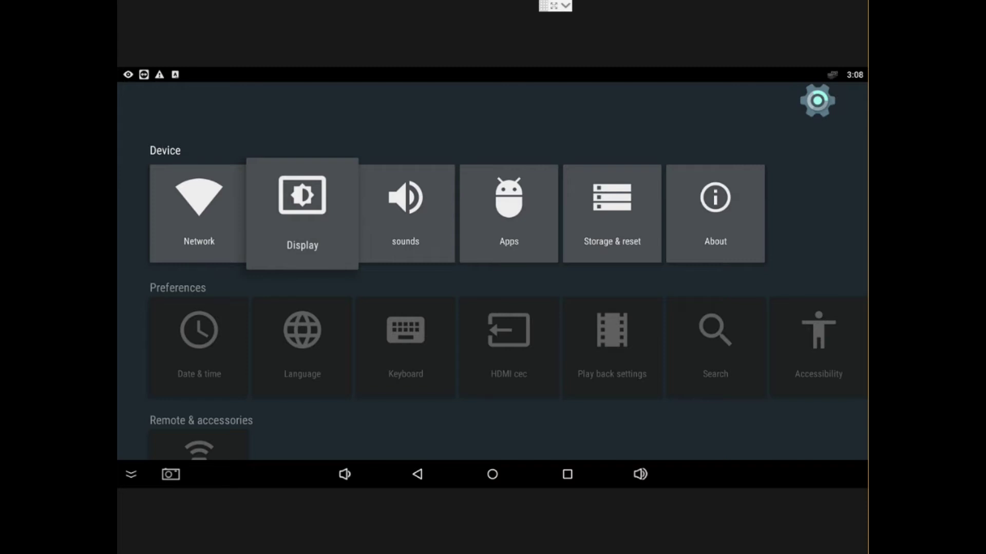
pyautogui.press('Return')
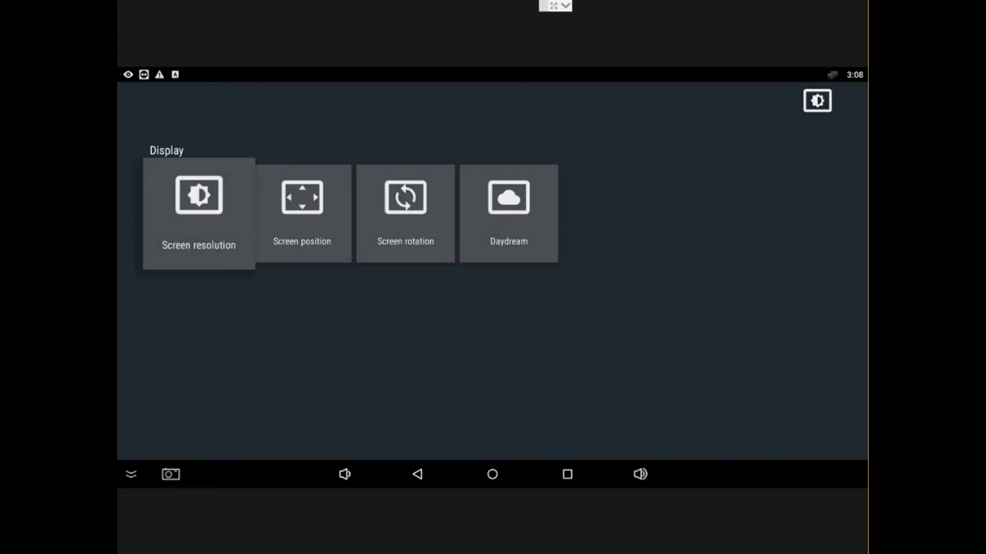
pyautogui.press('Right')
pyautogui.press('Left')
pyautogui.press('Return')
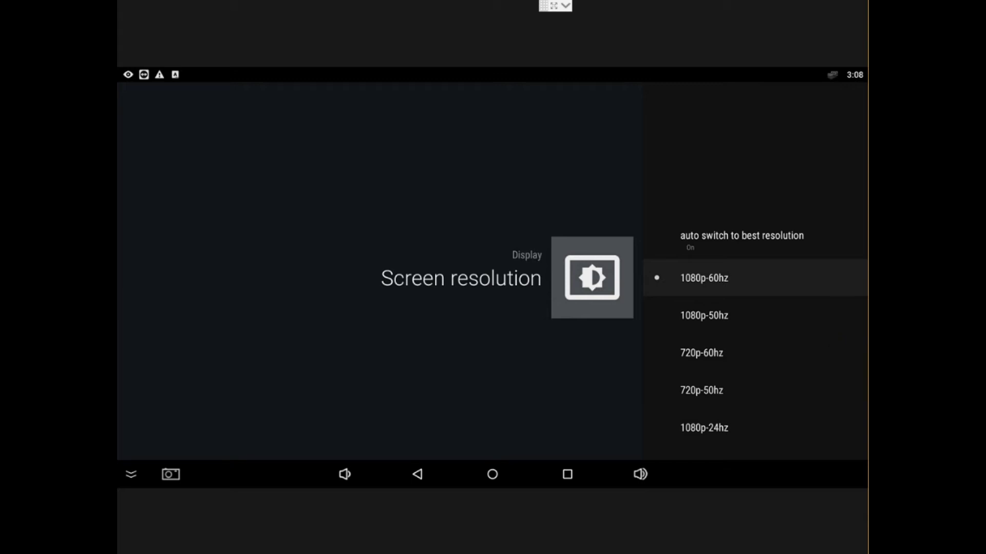
pyautogui.press('Down')
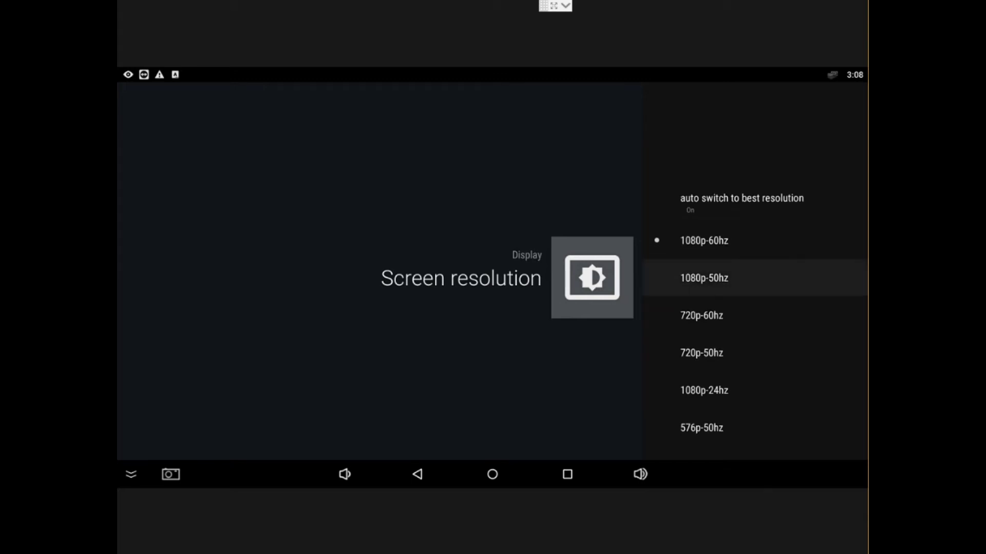
pyautogui.press('Return')
# Step: Back out of Settings to the launcher home screen
pyautogui.press('Escape')
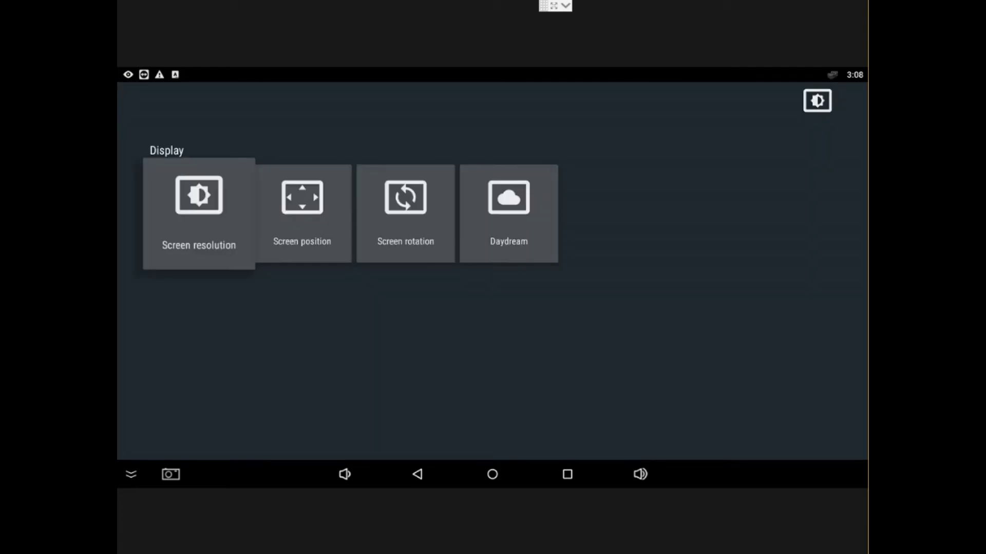
pyautogui.press('Escape')
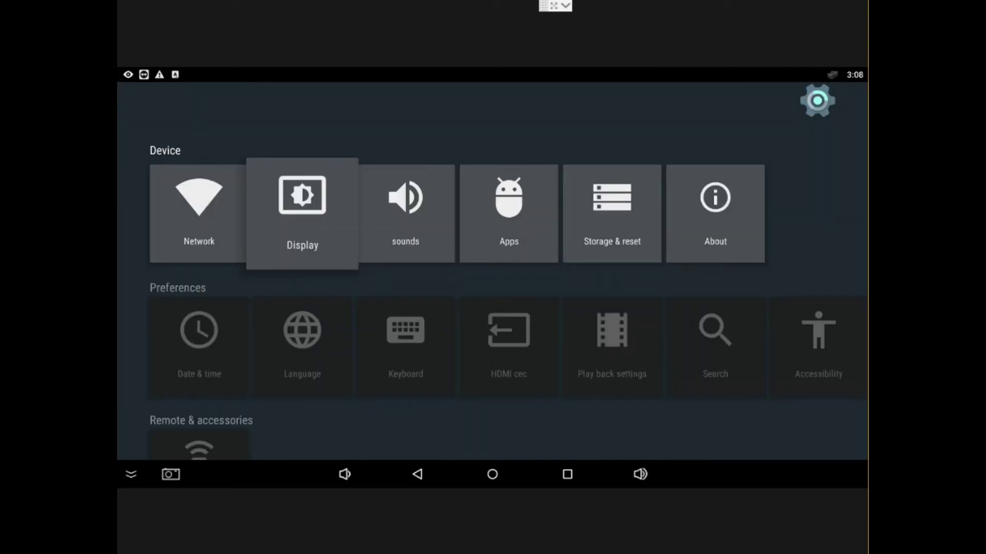
pyautogui.press('Escape')
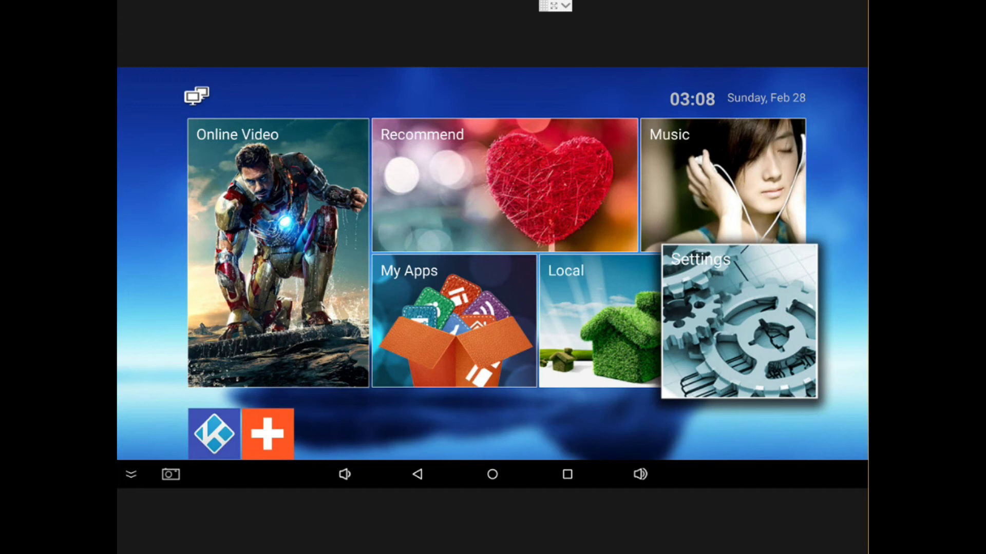